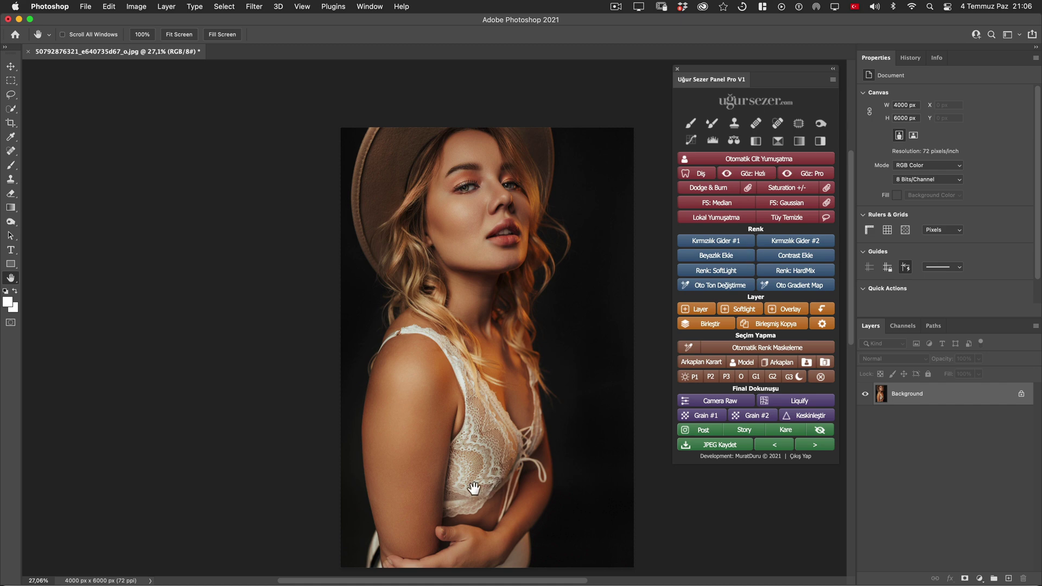
- Add the masked Soft Light brightening layer 'Beyazlık Ekle | Opacity Değiştir' over the portrait
scroll(480, 475, up, 5)
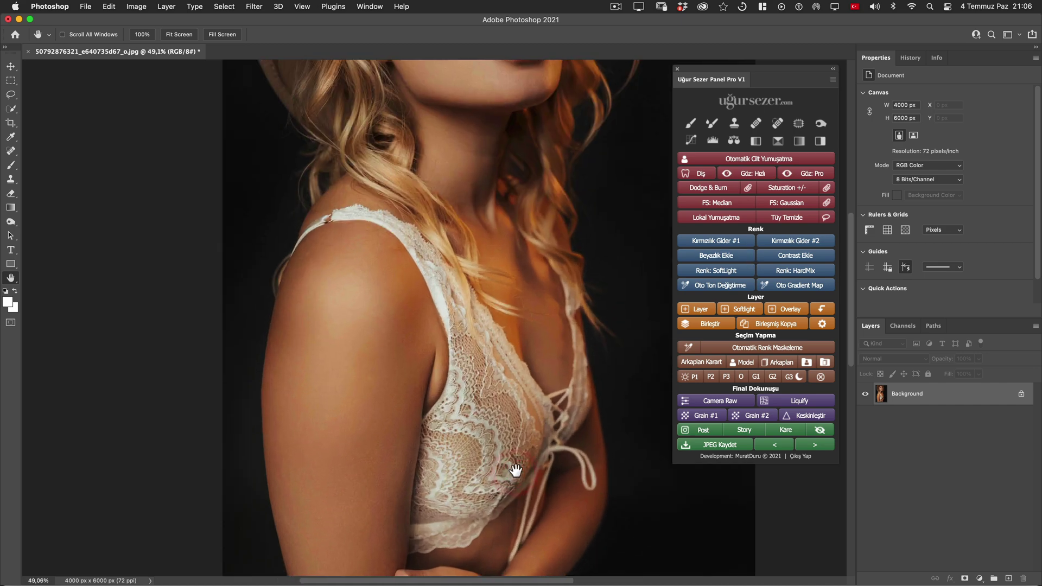
scroll(538, 334, down, 3)
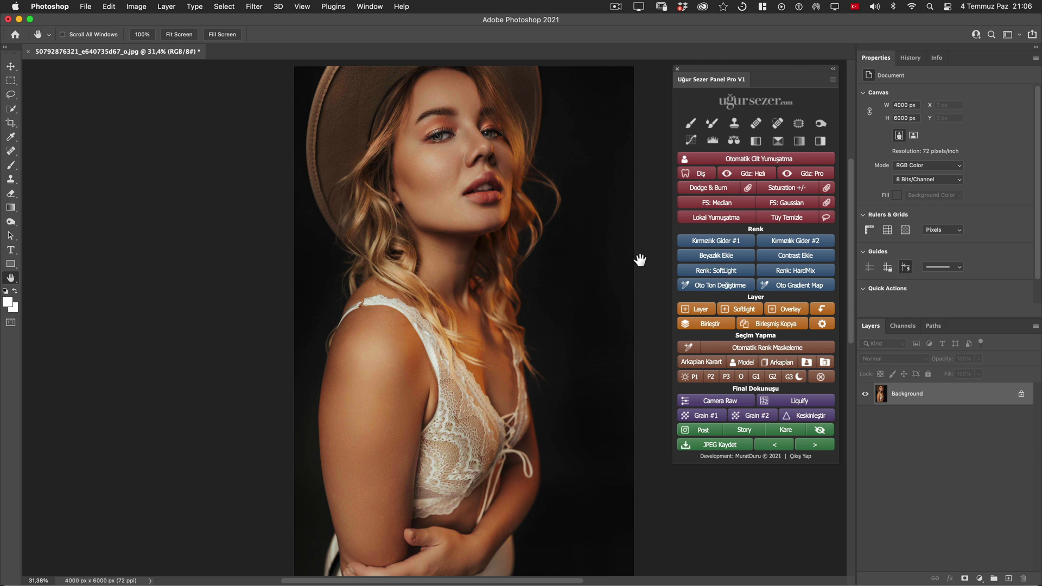
scroll(579, 234, down, 1)
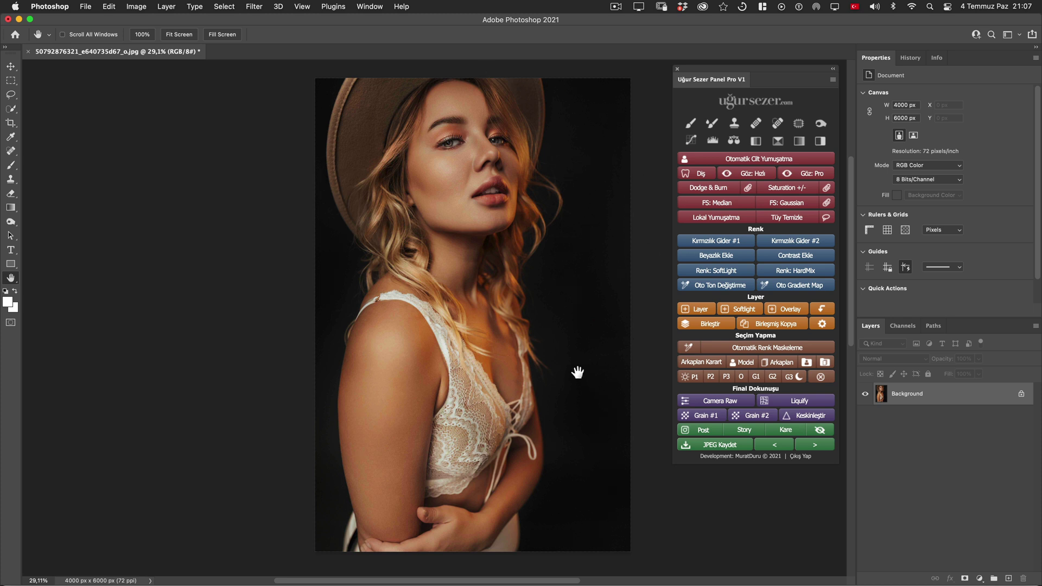
scroll(449, 128, up, 3)
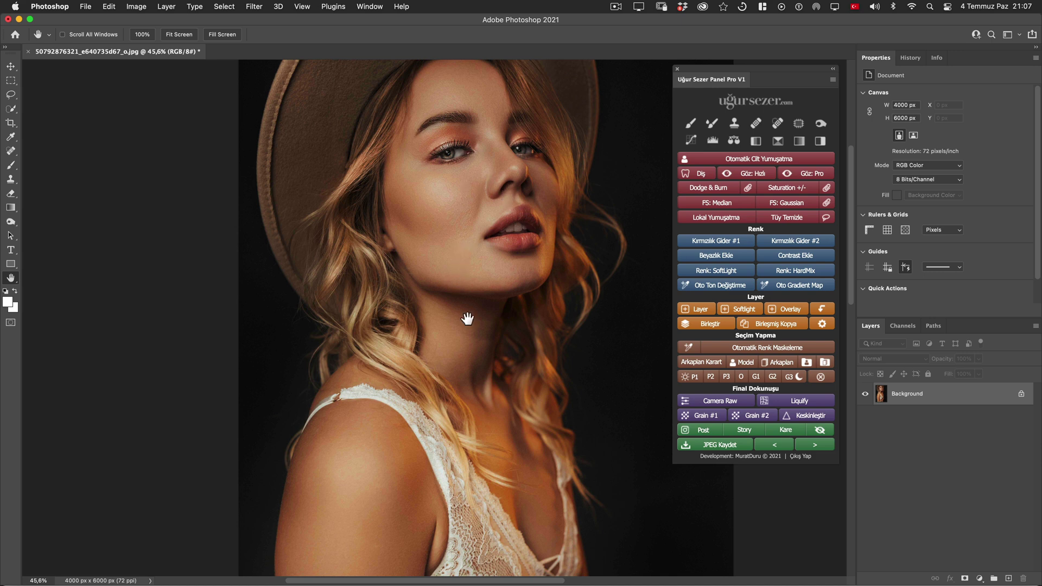
scroll(551, 279, down, 2)
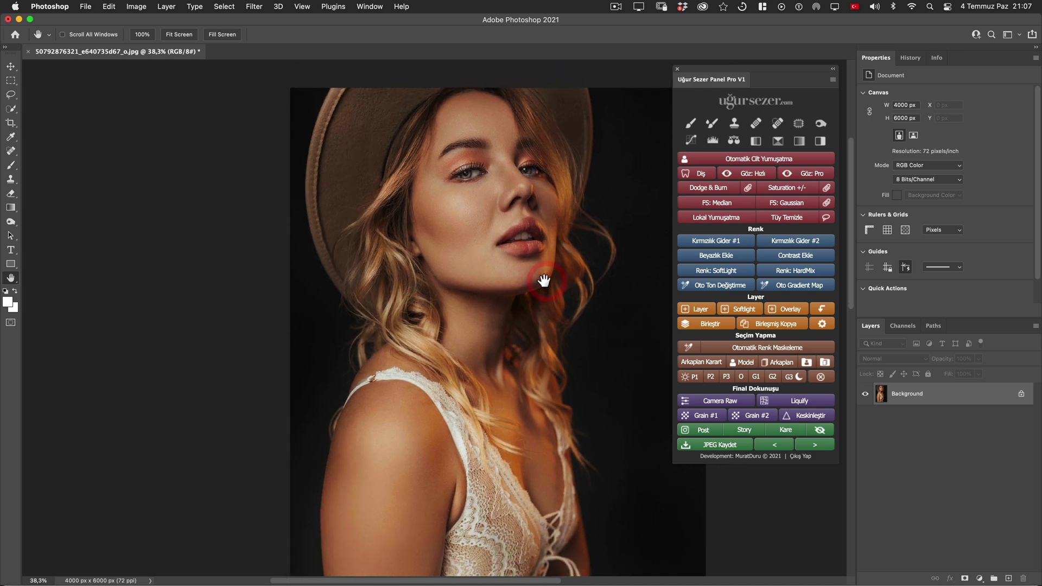
drag(540, 282, 517, 293)
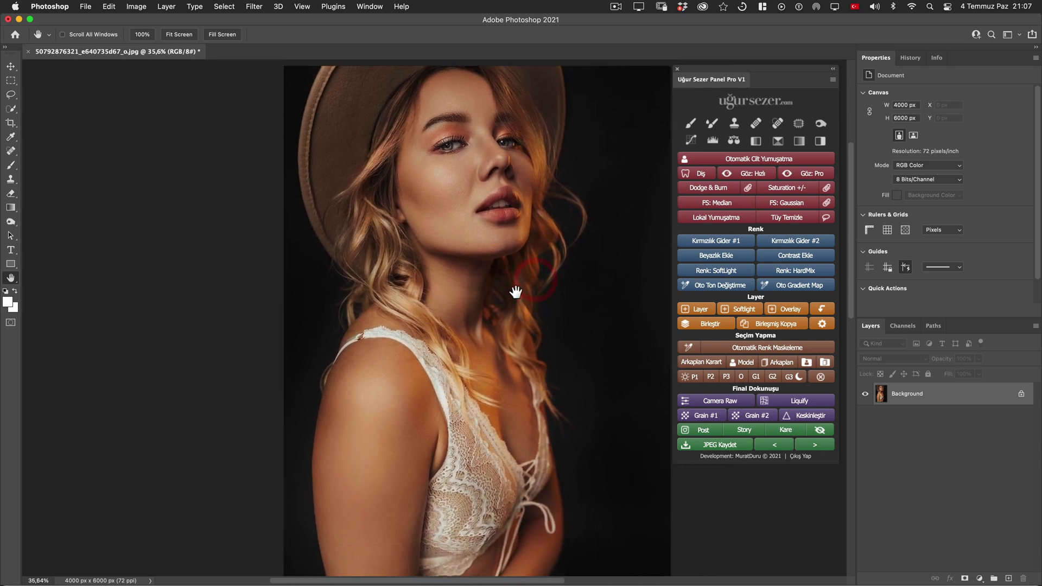
click(715, 255)
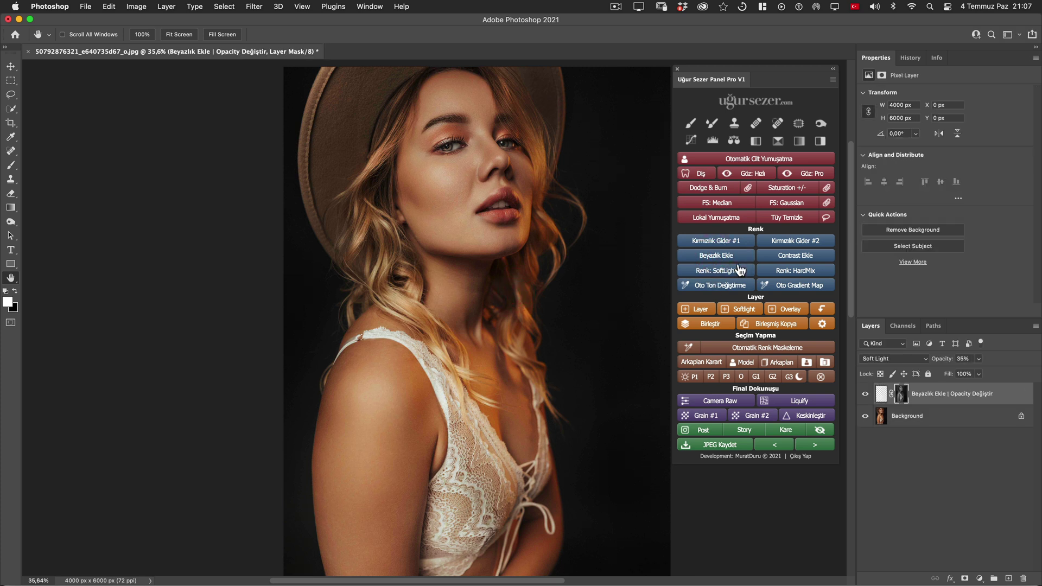
- Raise the brightening layer's opacity to 100% and toggle its visibility to compare
click(865, 395)
click(865, 394)
drag(938, 362, 970, 362)
click(865, 394)
click(865, 394)
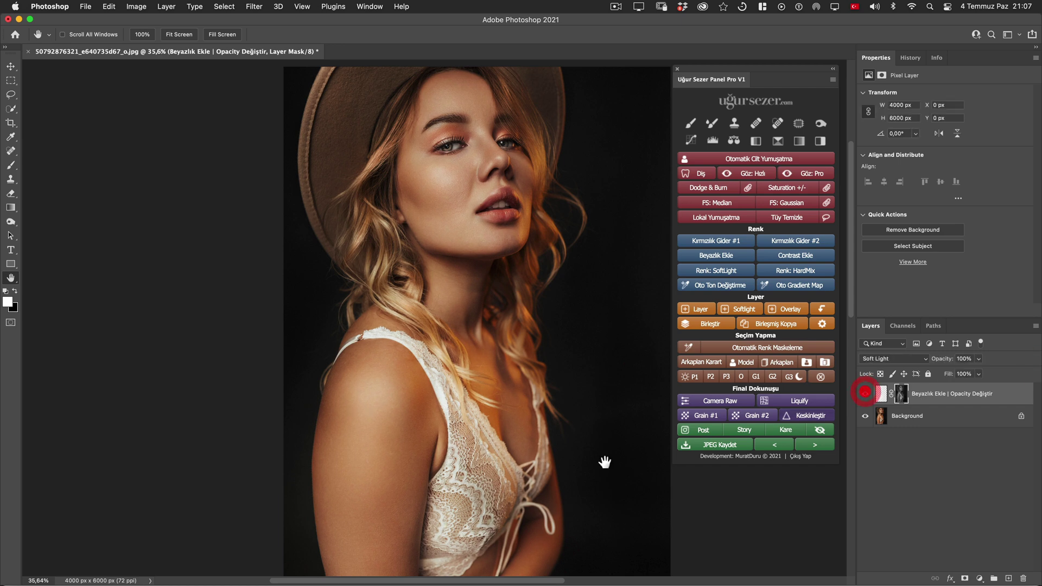
super+click(469, 480)
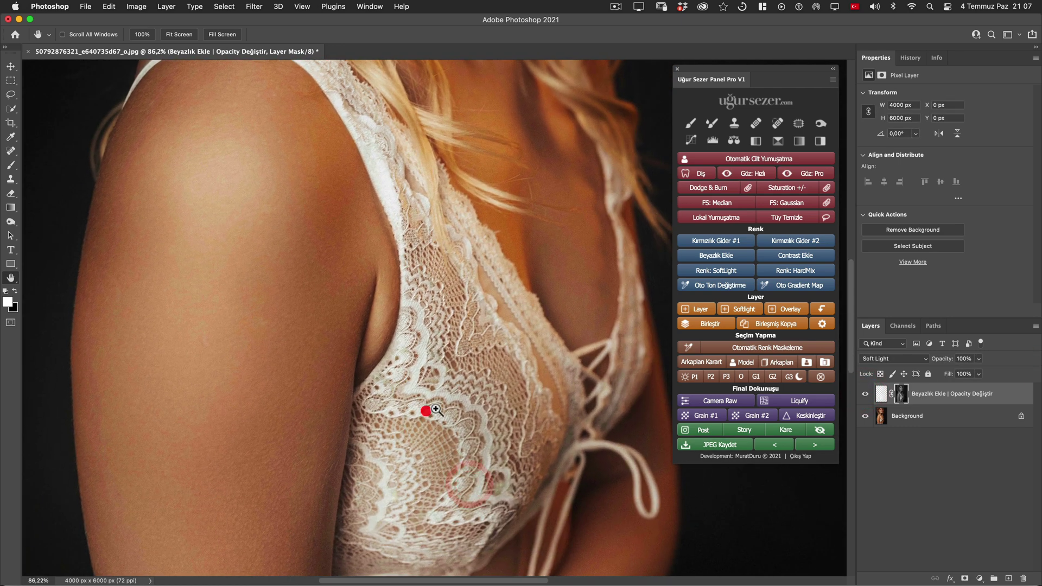
- Zoom in on the lace and compare it with and without the brightening layer
drag(436, 410, 426, 411)
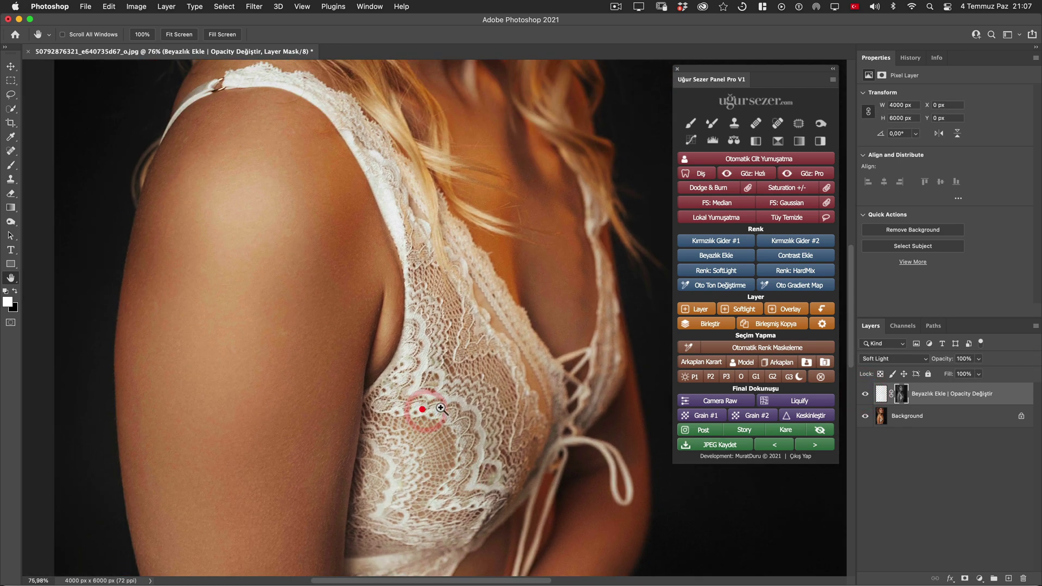
click(865, 396)
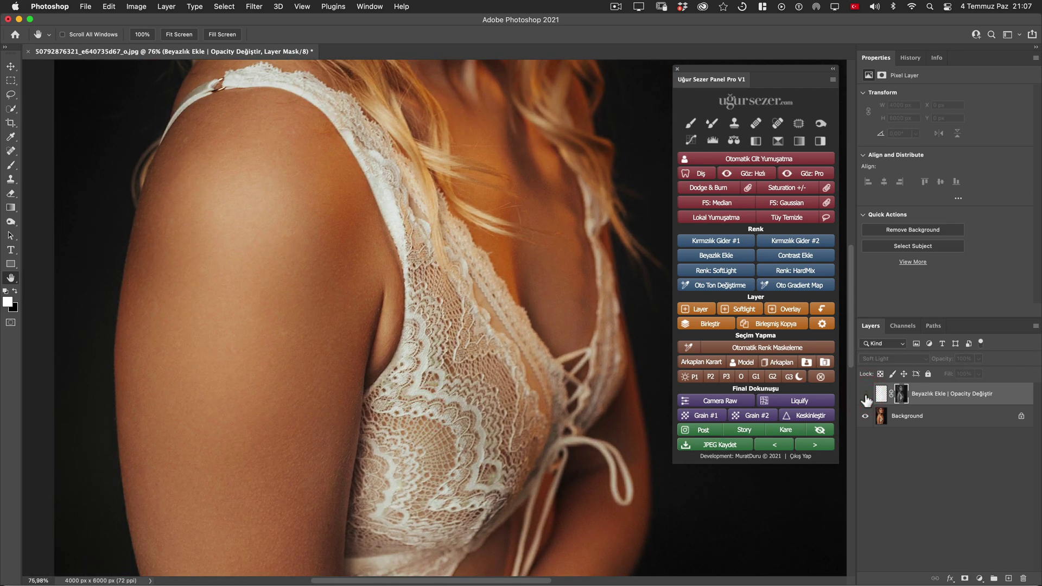
click(865, 394)
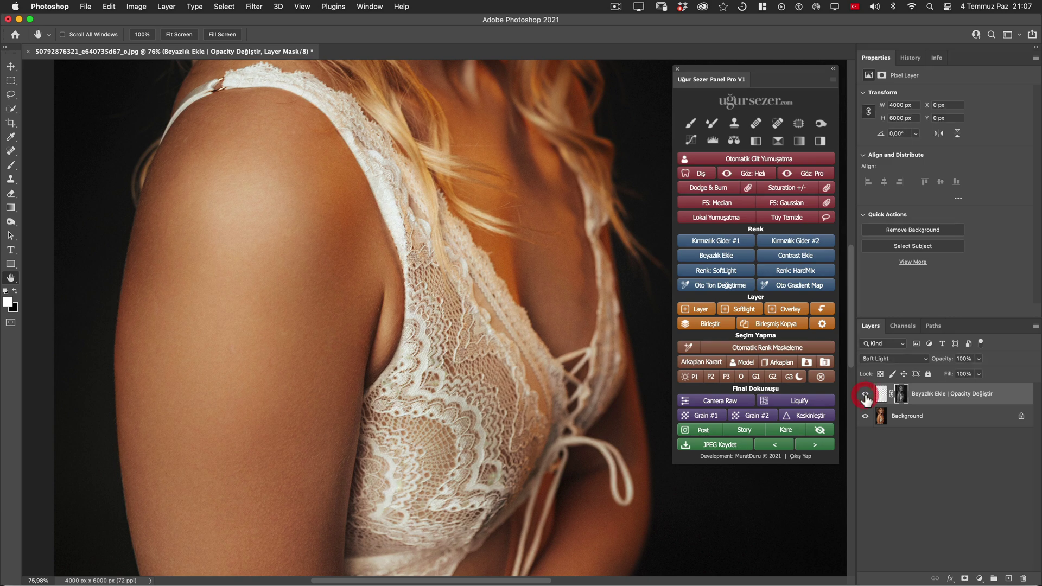
click(865, 394)
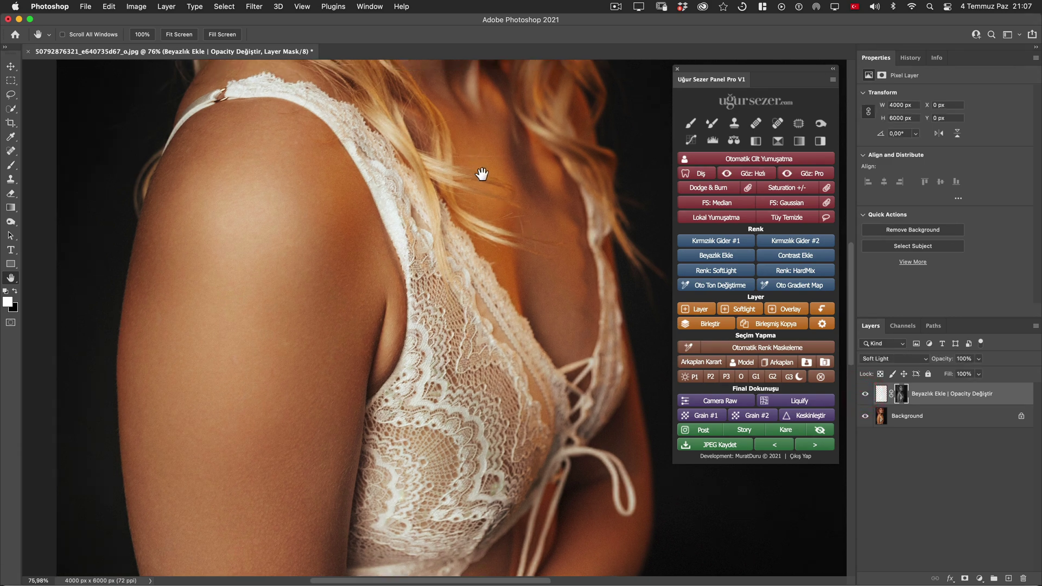
- Bring the woman's face into view and compare it with and without brightening
drag(479, 174, 519, 427)
drag(537, 225, 539, 456)
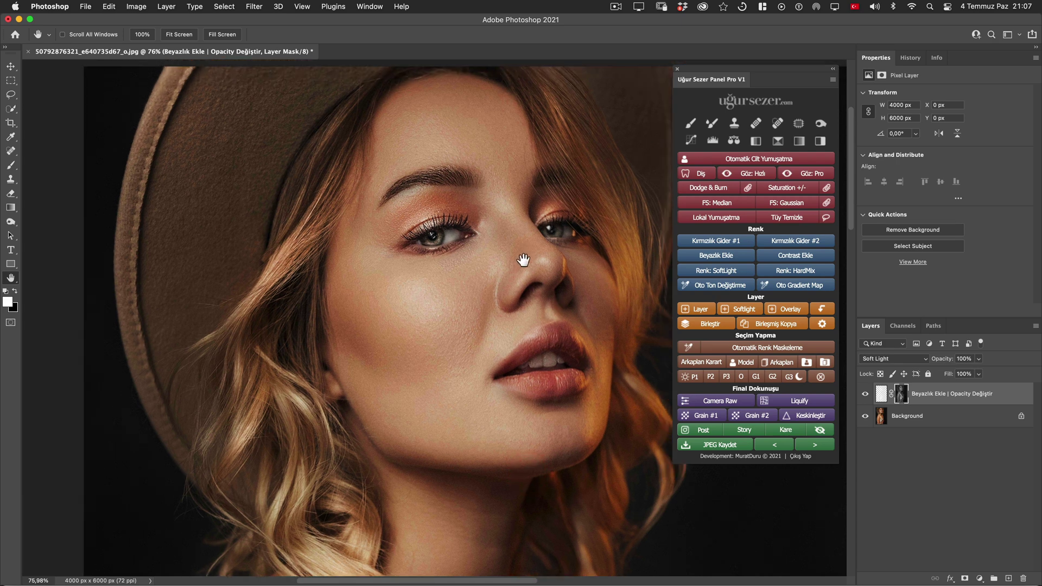
drag(534, 236, 521, 263)
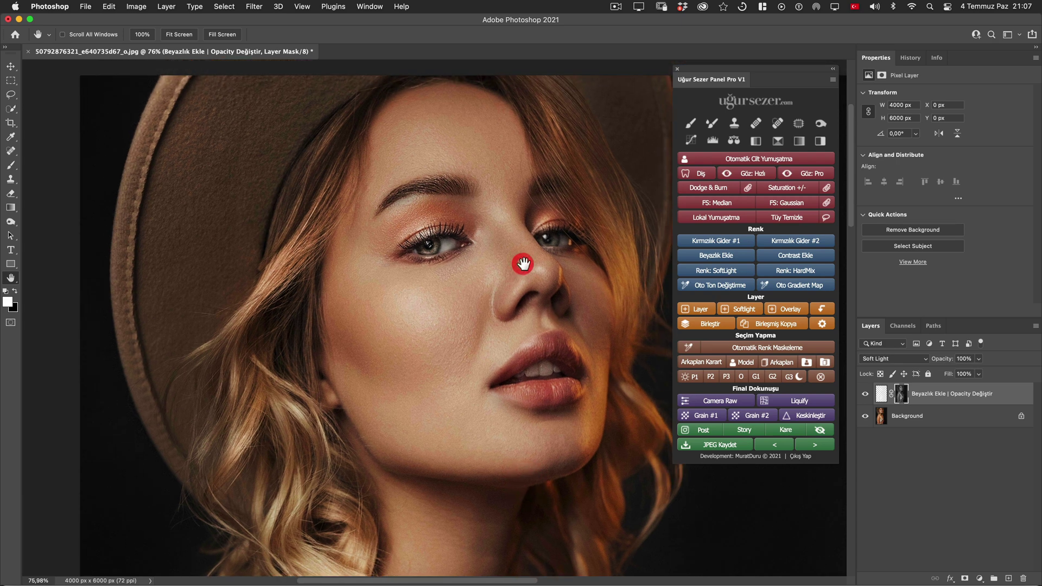
click(866, 394)
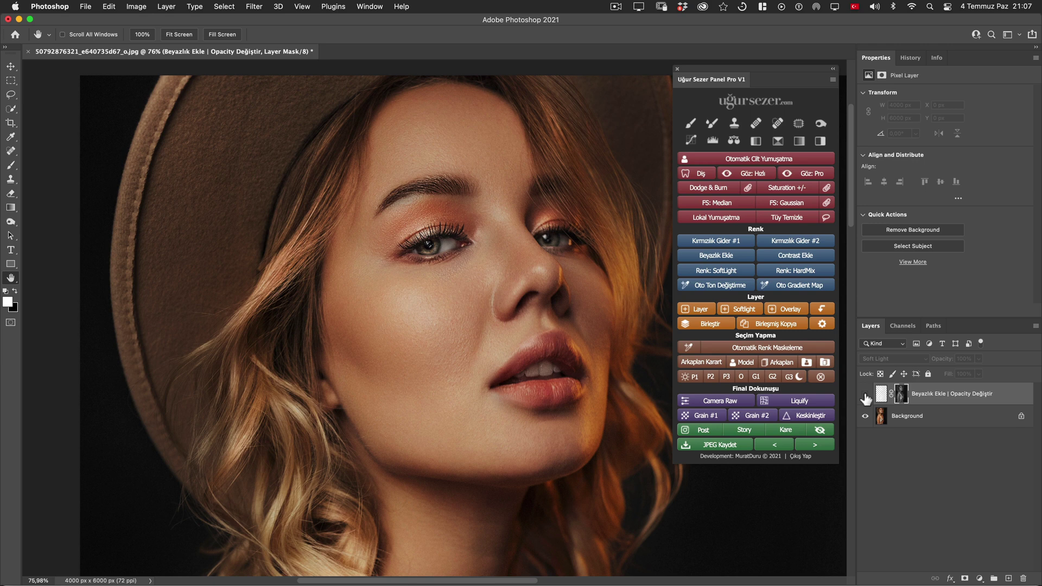
click(865, 396)
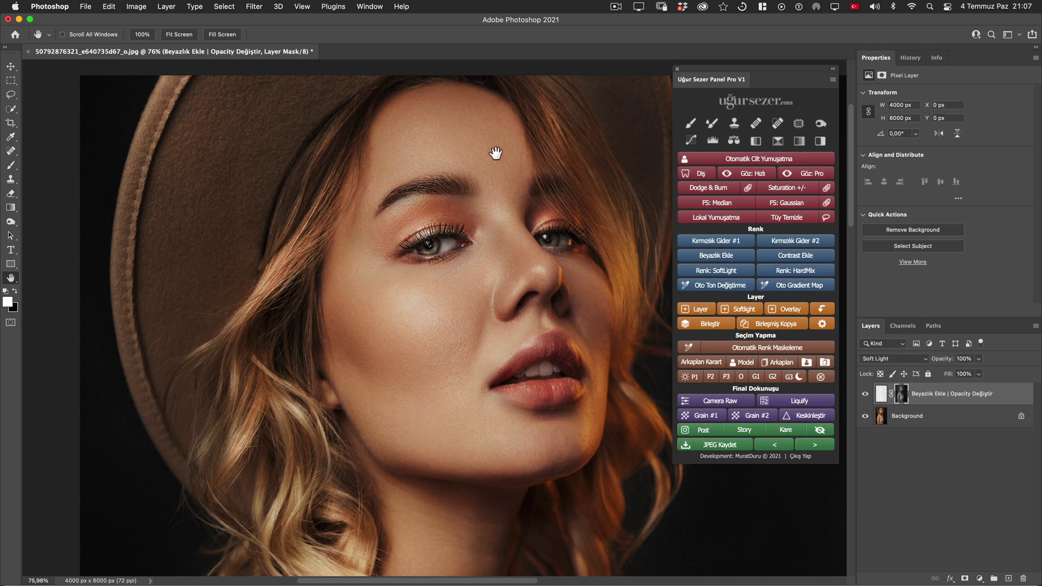
- Compare the full portrait with and without brightening, then zoom out to see it whole
scroll(518, 154, down, 4)
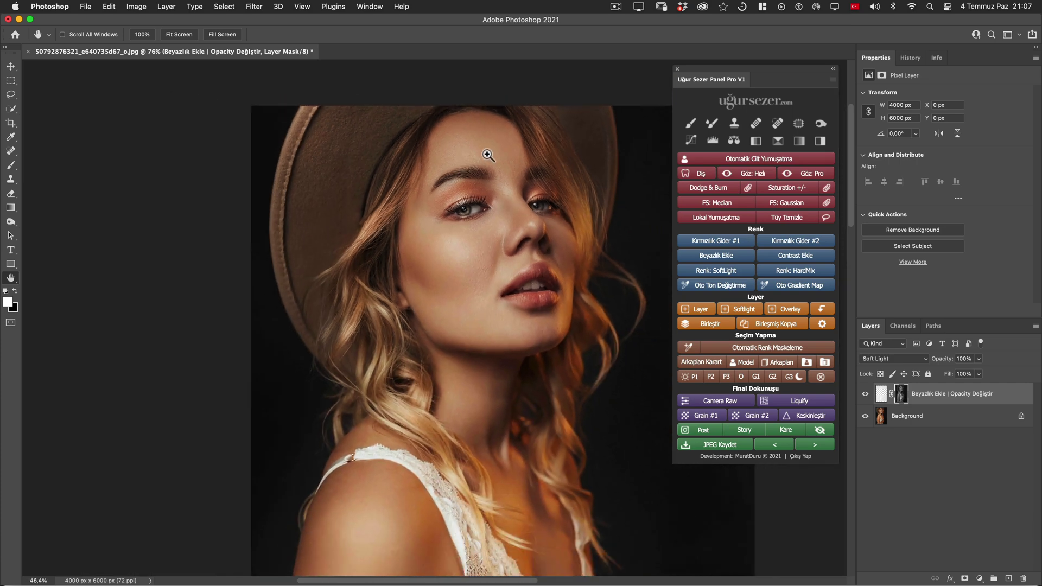
scroll(489, 156, down, 3)
scroll(476, 152, down, 3)
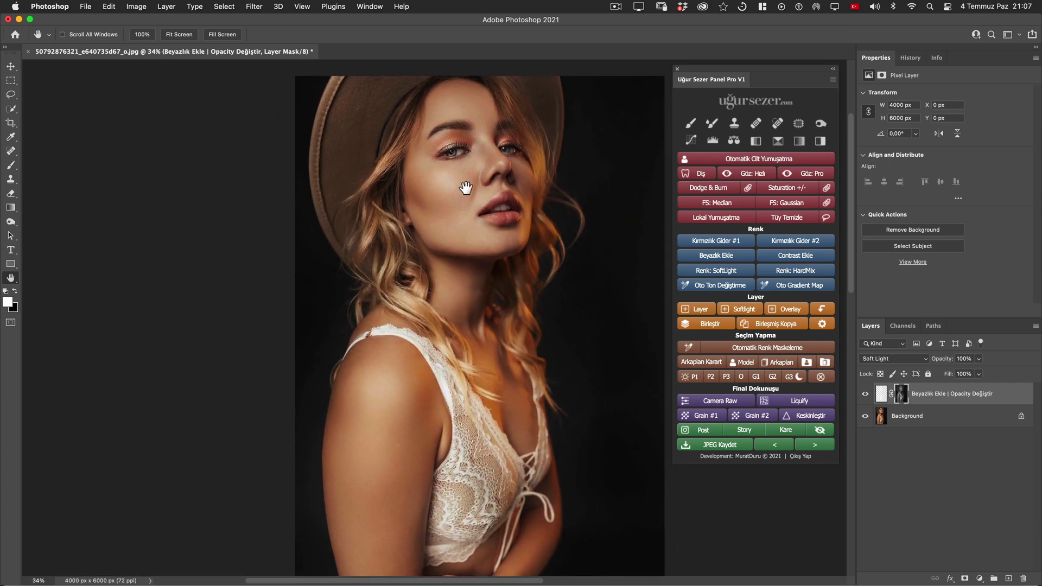
click(865, 394)
click(865, 394)
click(865, 394)
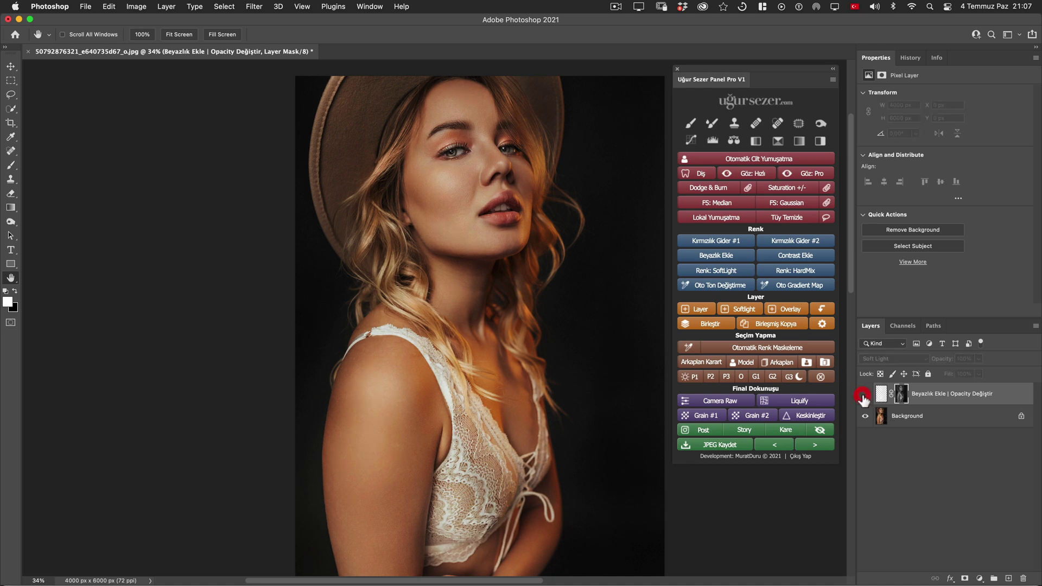
drag(593, 296, 578, 292)
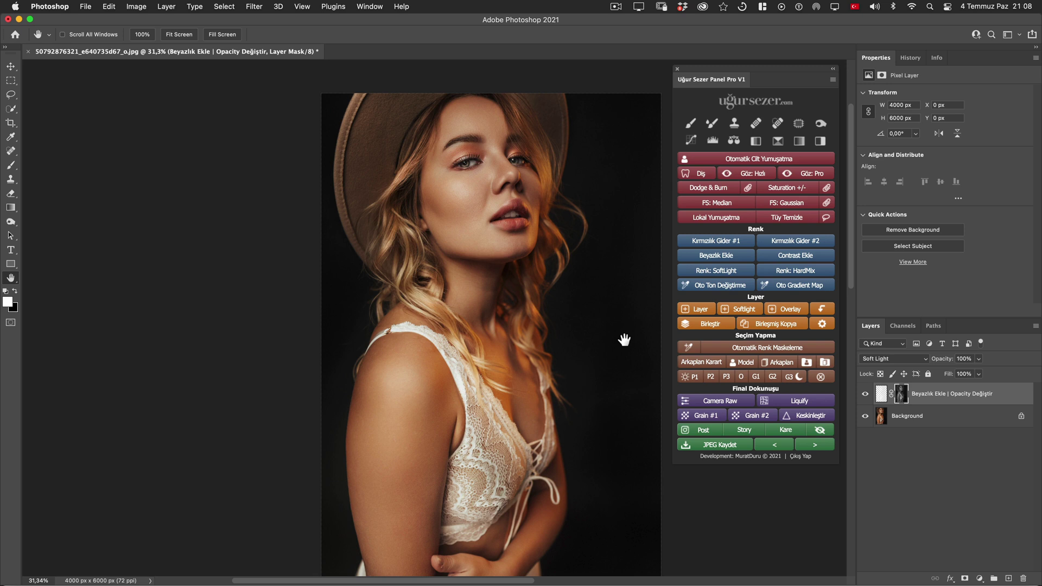
- Add a Curves contrast layer above the brightening layer in Luminosity blend mode
click(866, 395)
click(865, 394)
click(784, 259)
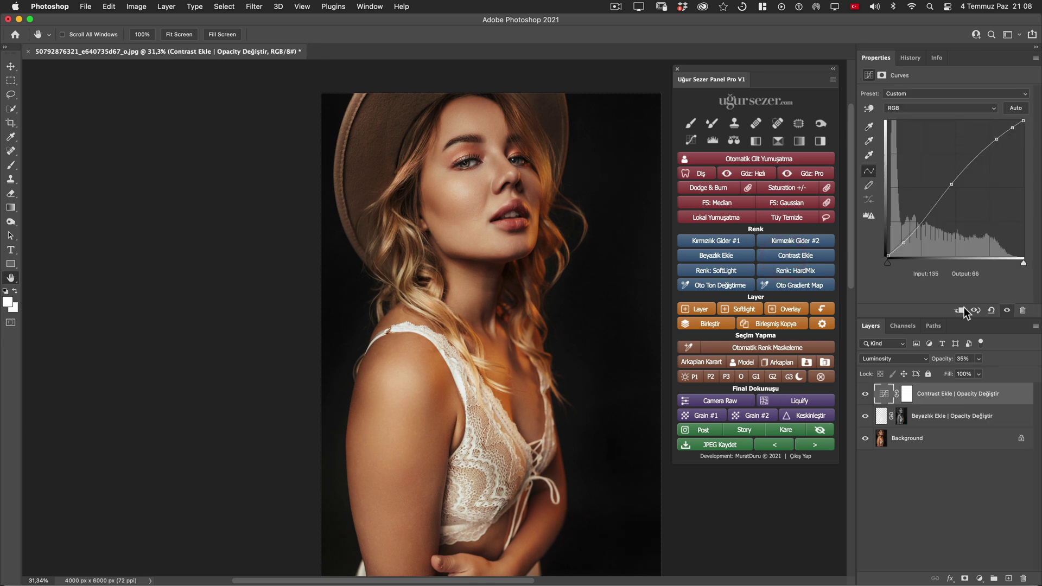
click(890, 360)
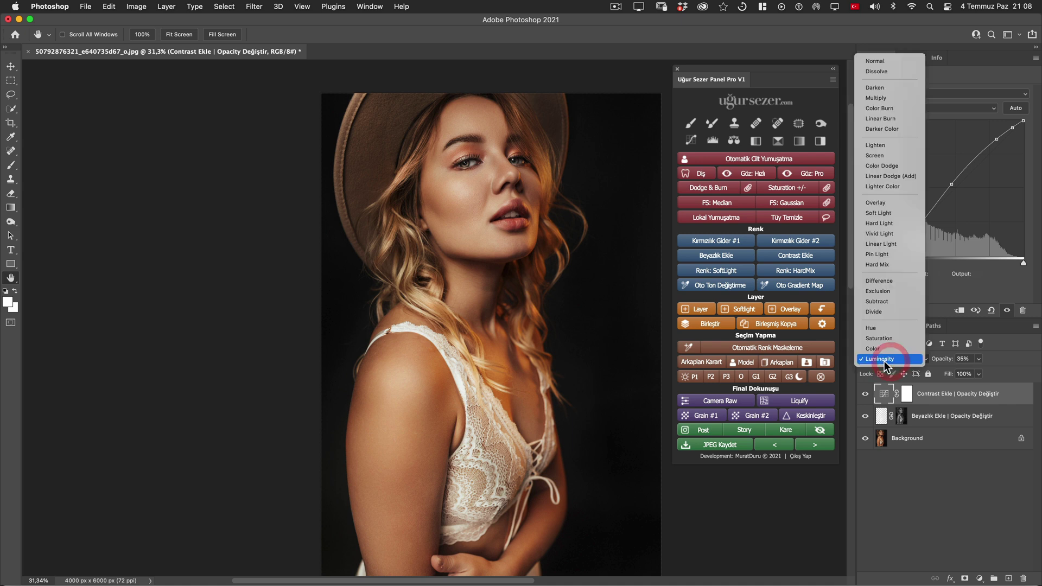
click(884, 360)
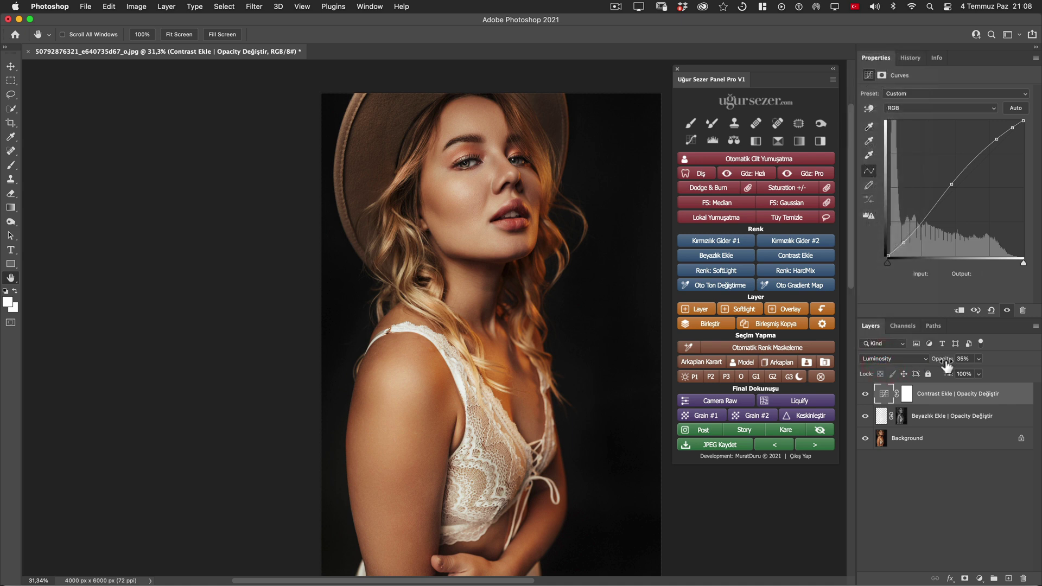
- Zoom in on the face and compare the original Background photo against the adjustment layers
alt+click(865, 438)
alt+click(865, 439)
mouse_move(467, 150)
mouse_down()
mouse_move(508, 148)
mouse_move(500, 144)
mouse_up()
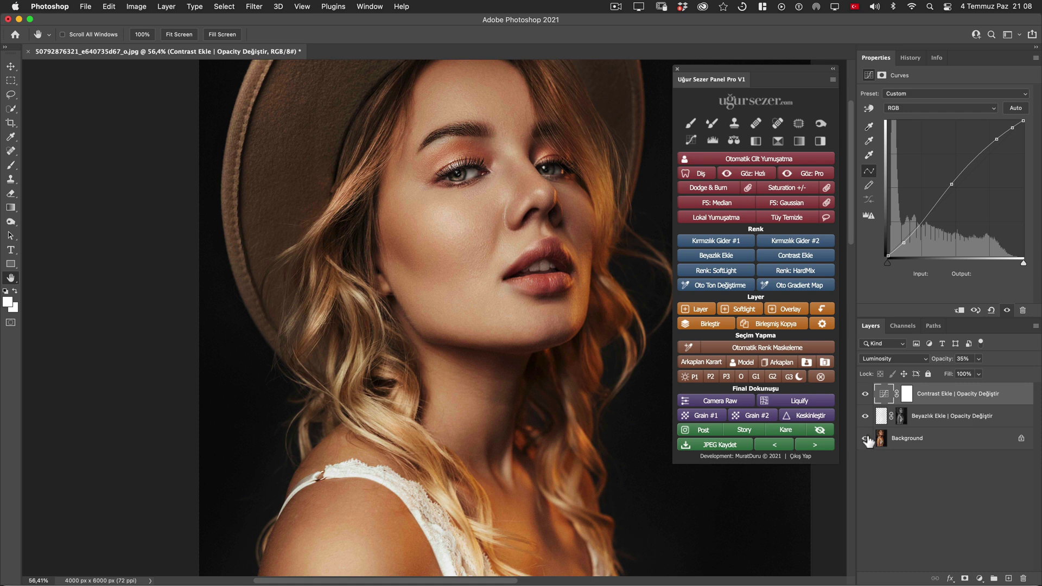
alt+click(865, 438)
alt+click(865, 439)
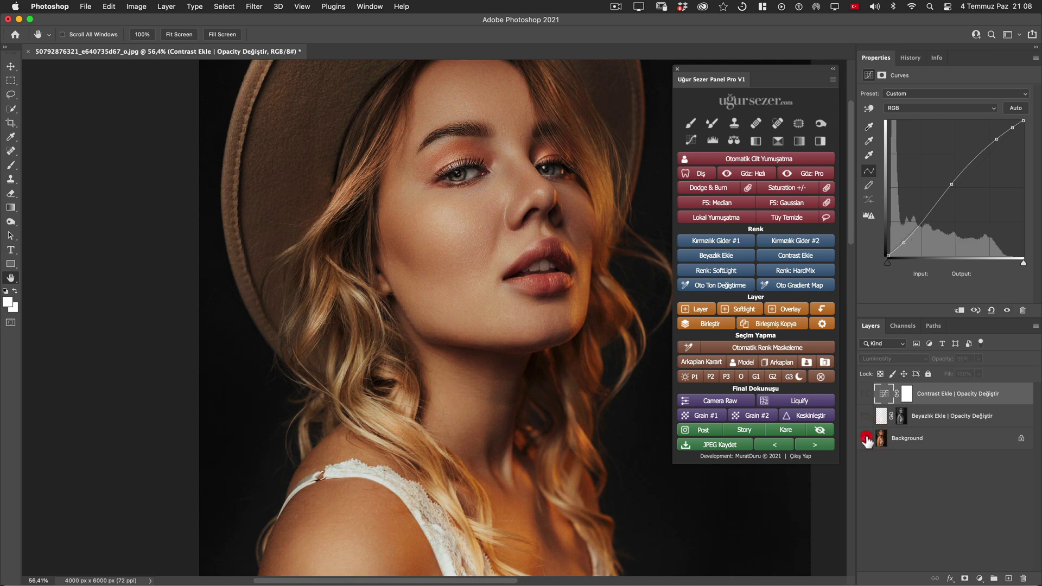
alt+click(865, 439)
click(974, 414)
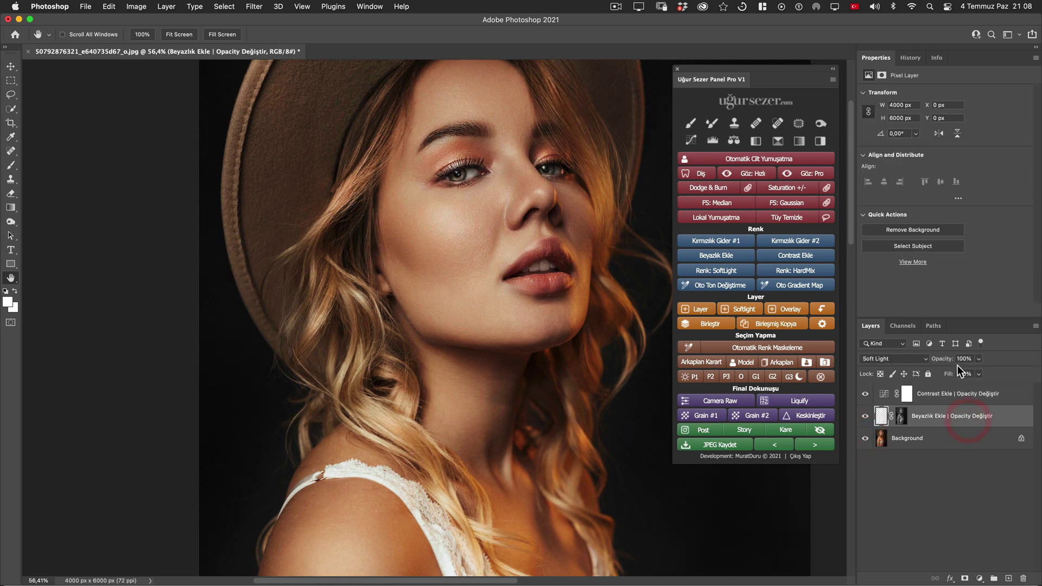
- Lower the Beyazlık Ekle layer's opacity and compare the result against the original photo
click(934, 363)
drag(934, 365, 932, 365)
alt+click(865, 438)
alt+click(865, 439)
scroll(463, 275, down, 5)
scroll(491, 325, up, 2)
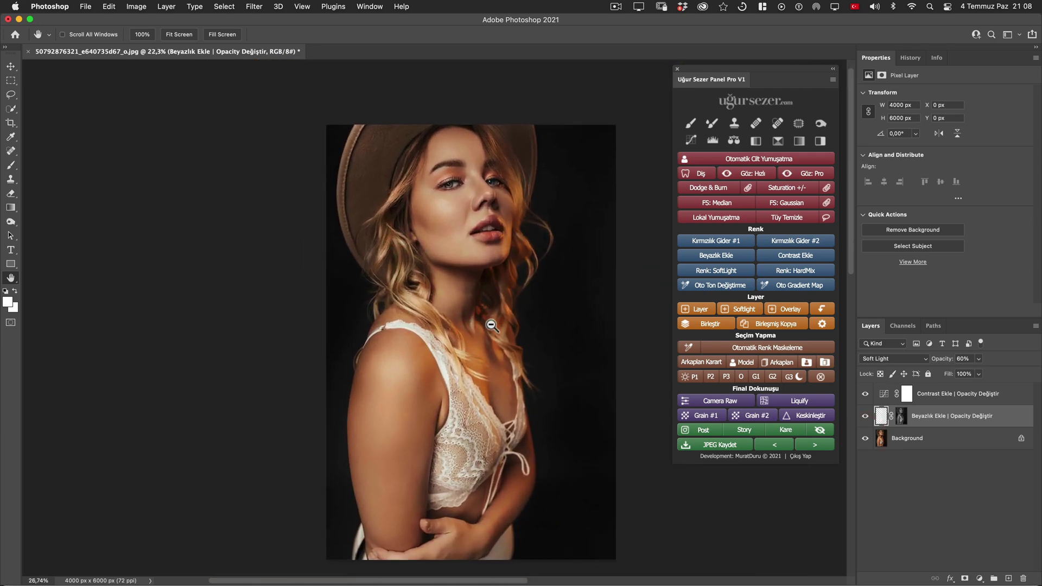
alt+click(865, 438)
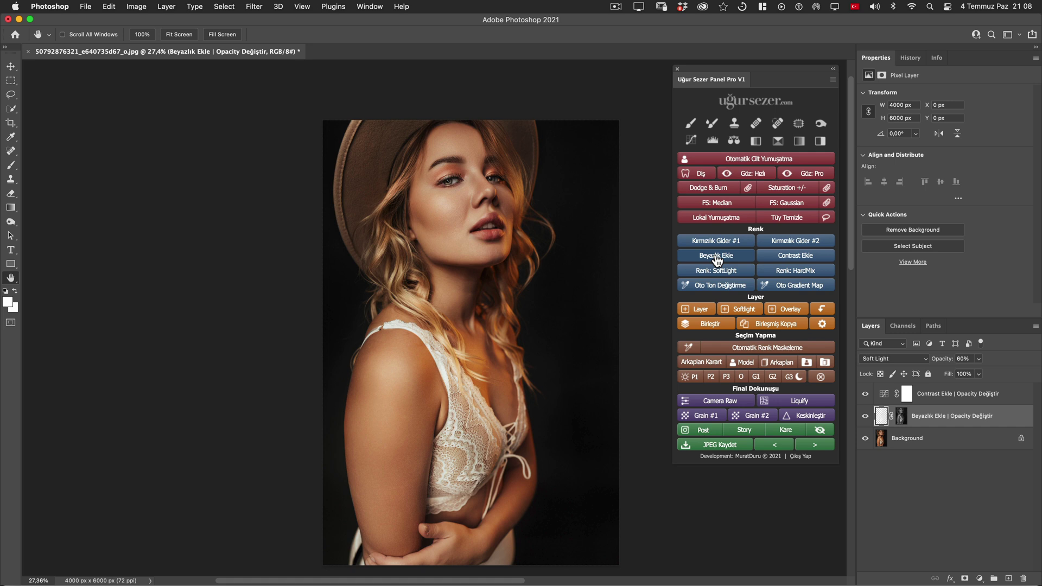
alt+click(865, 440)
- Compare the zoomed-in retouched face with the original, then select the Contrast Ekle Curves layer
alt+click(865, 439)
scroll(490, 170, up, 2)
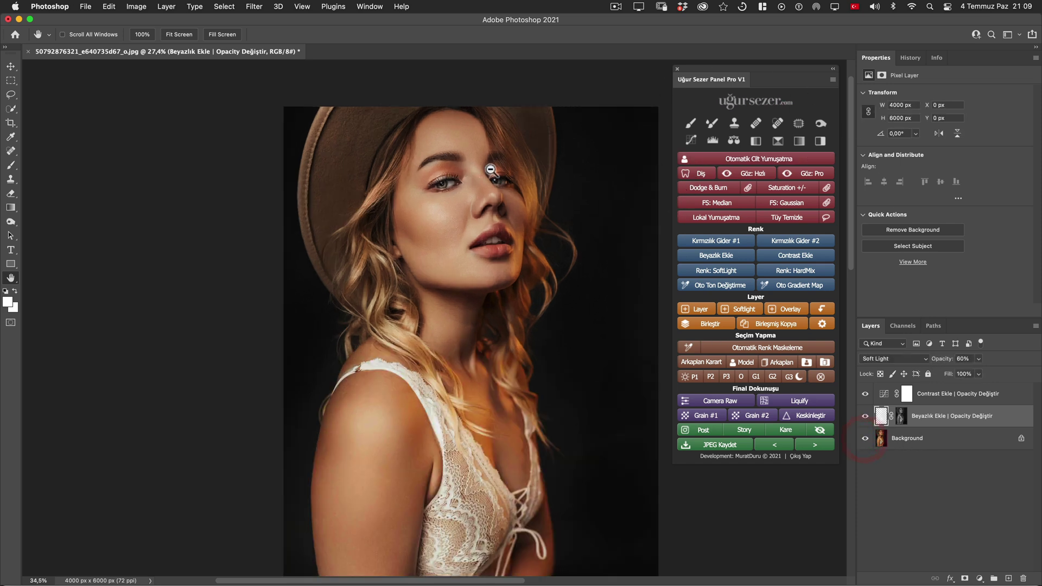
scroll(490, 169, up, 2)
alt+click(866, 439)
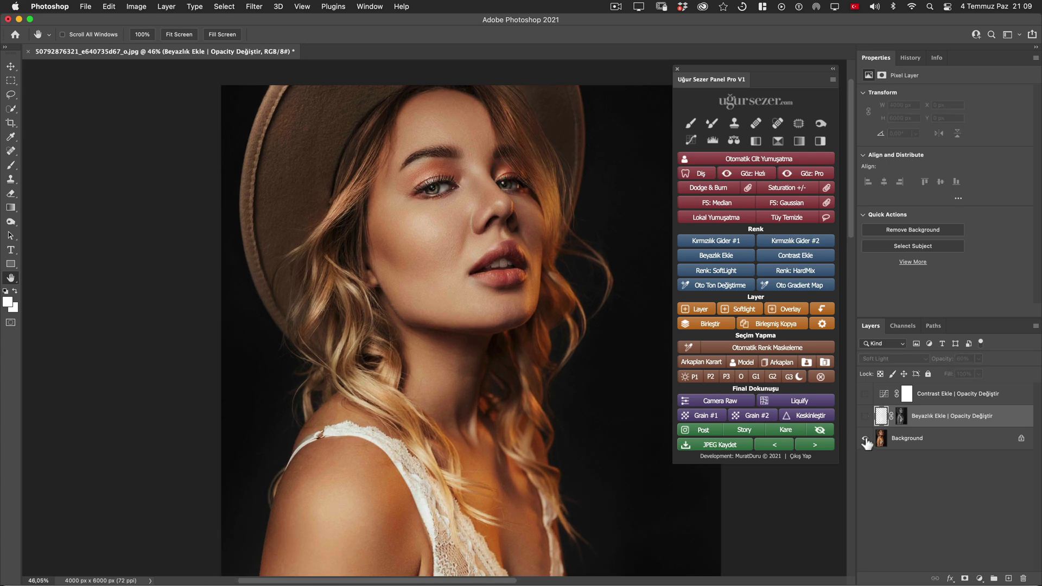
click(969, 418)
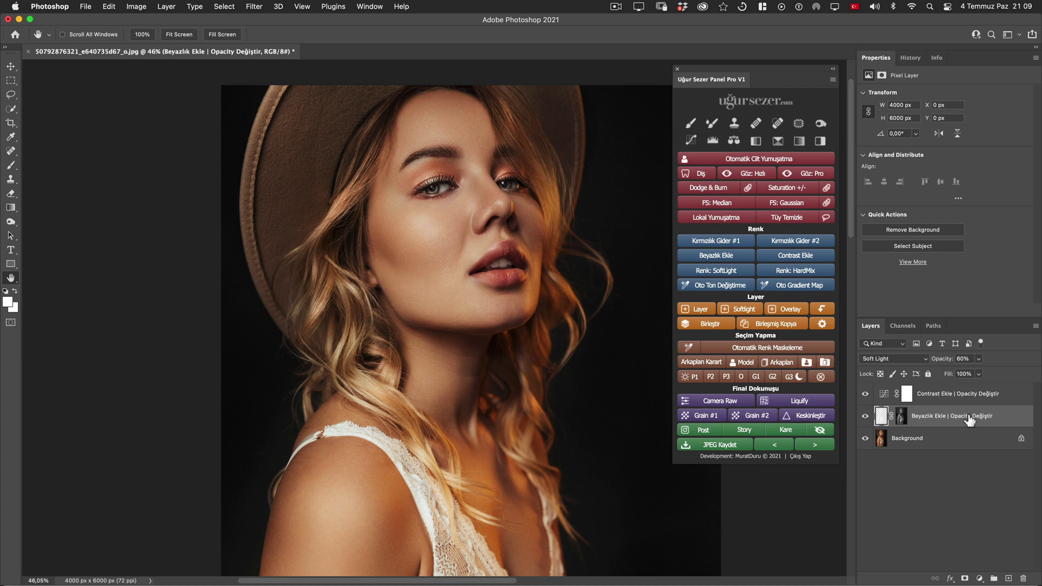
click(970, 400)
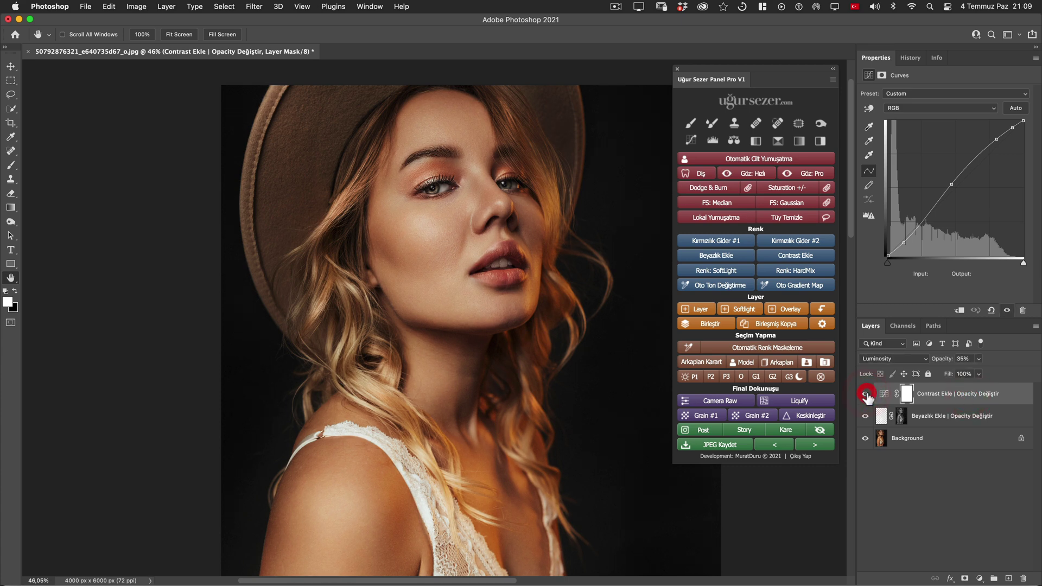
click(866, 395)
click(866, 395)
click(866, 395)
click(901, 360)
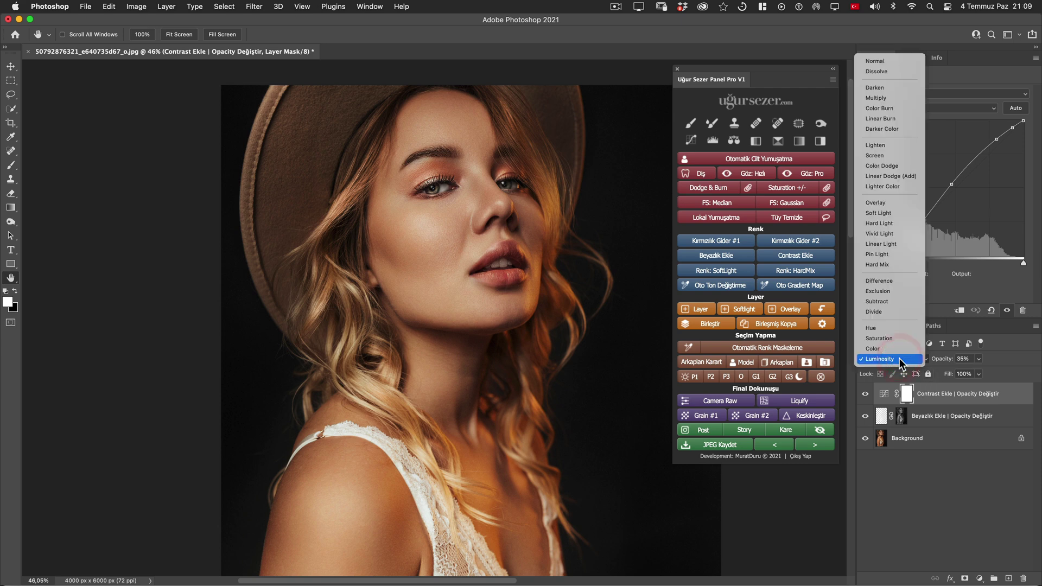
click(890, 360)
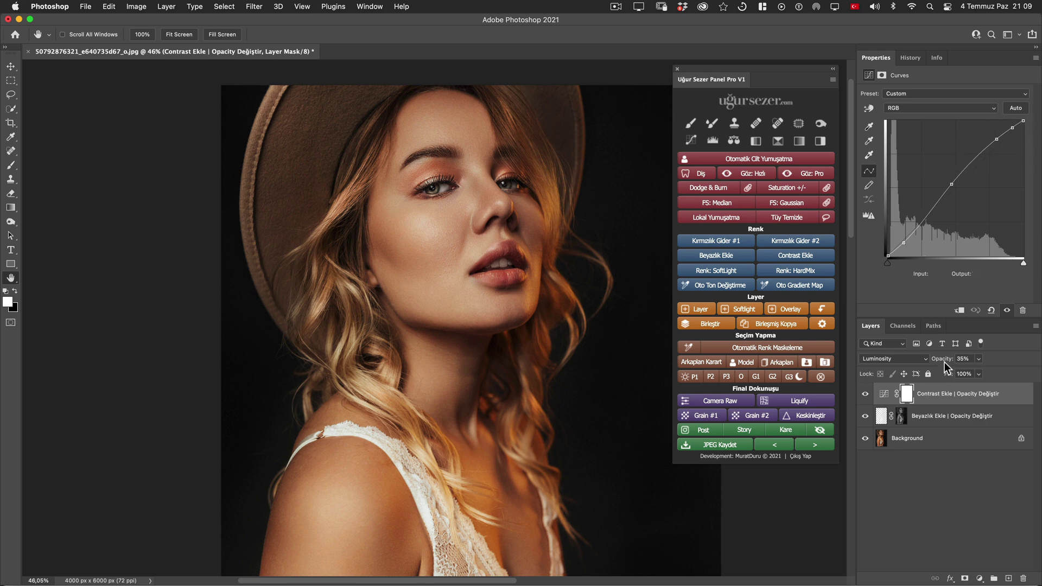
alt+click(866, 438)
alt+click(867, 438)
alt+click(866, 438)
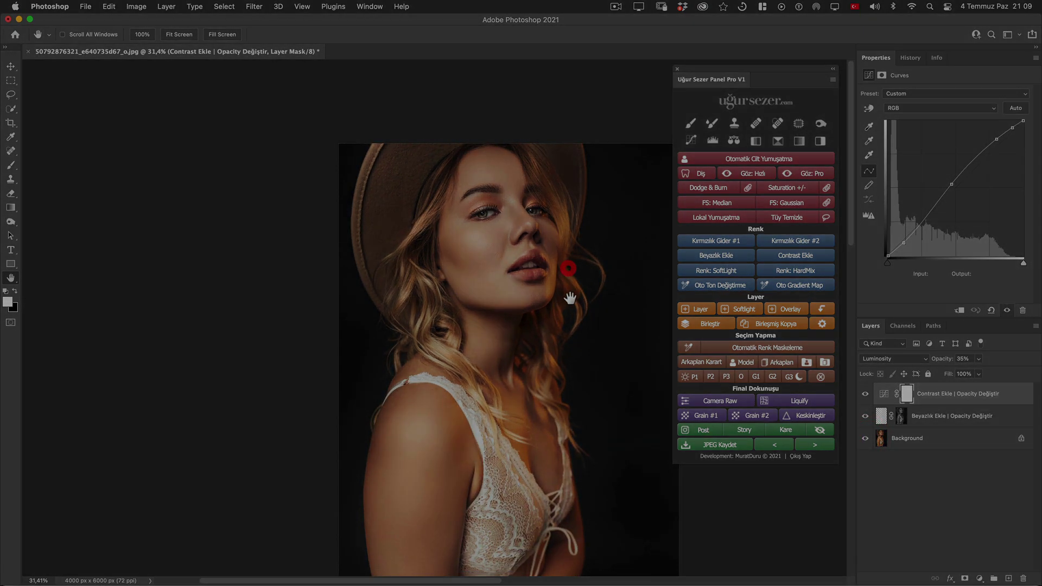